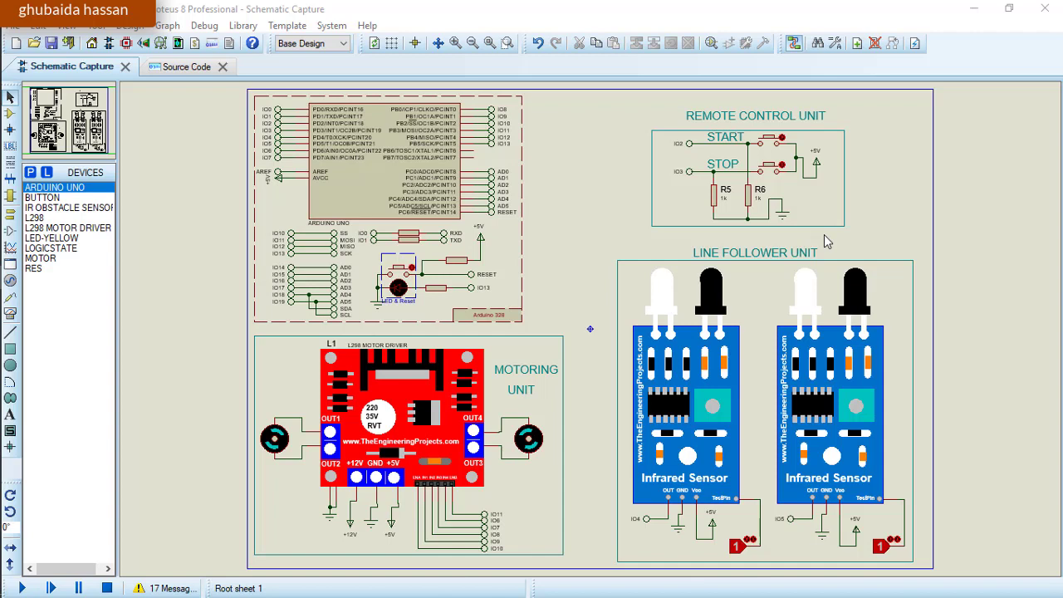
Select the right, then left, IR sensor modules, then scroll main.ino's stop-button logic
{"action": "left_click", "coordinate": [860, 297]}
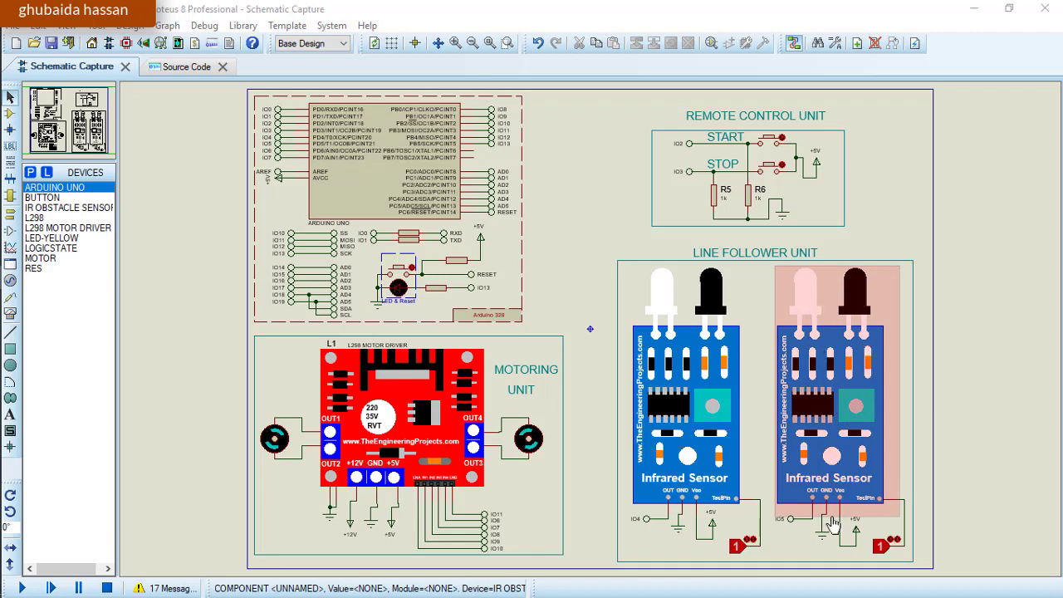
{"action": "left_click", "coordinate": [793, 536]}
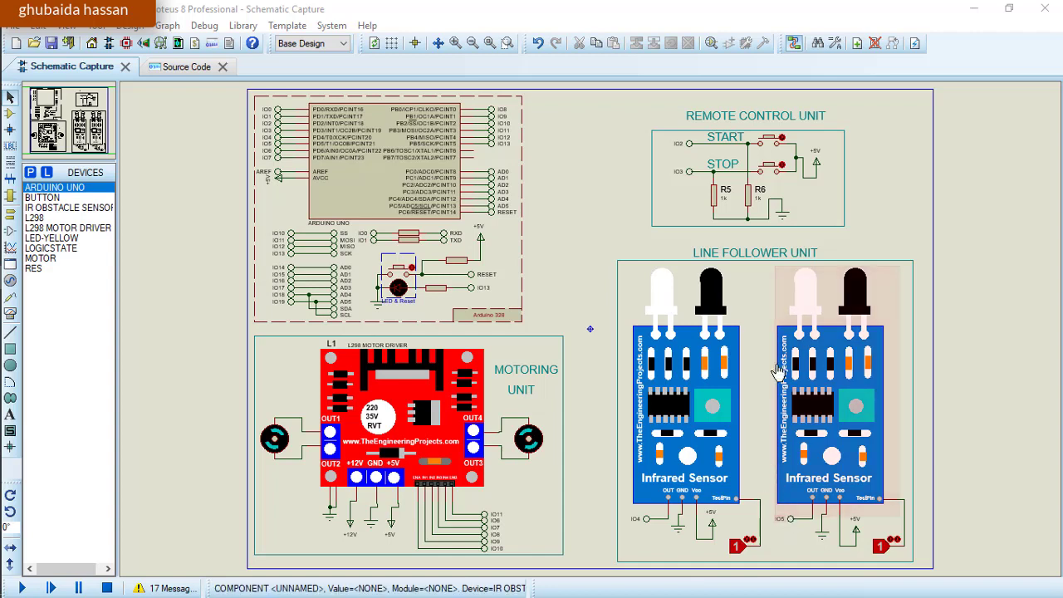
{"action": "left_click", "coordinate": [716, 270]}
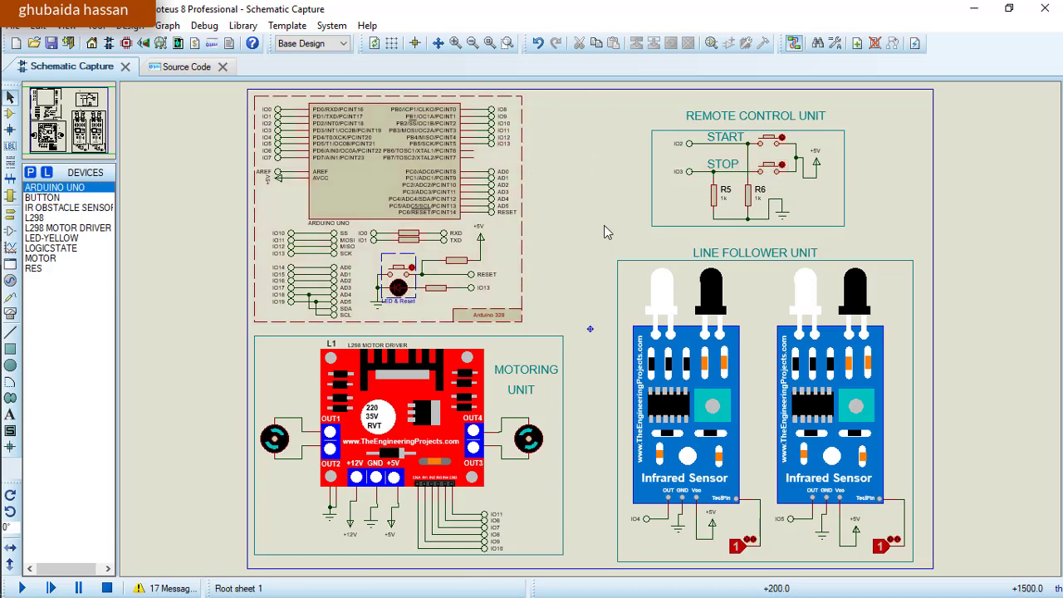
{"action": "left_click", "coordinate": [189, 76]}
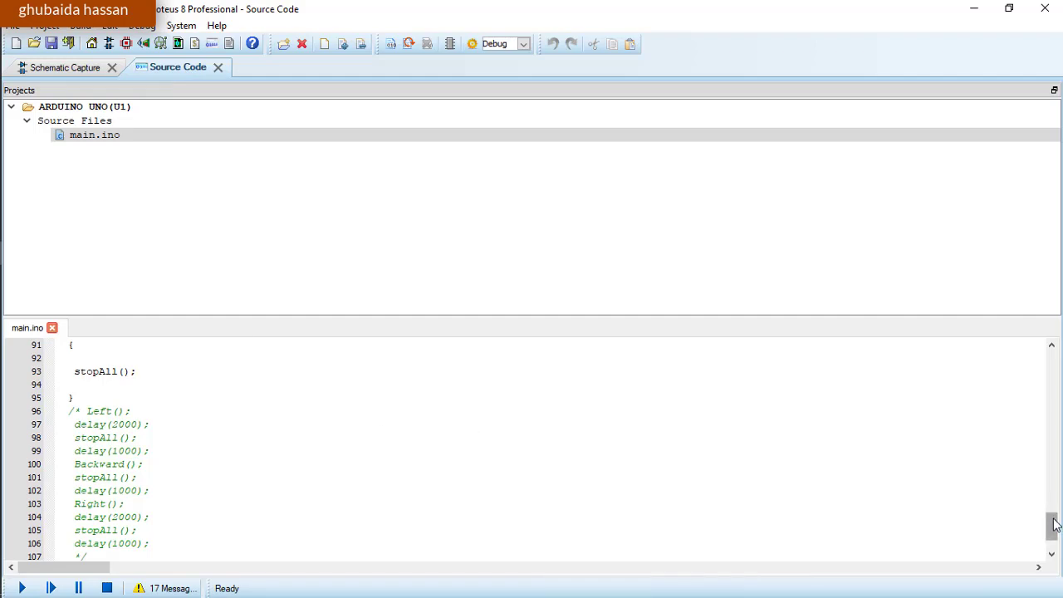
{"action": "left_click_drag", "start_coordinate": [1053, 524], "coordinate": [1051, 355]}
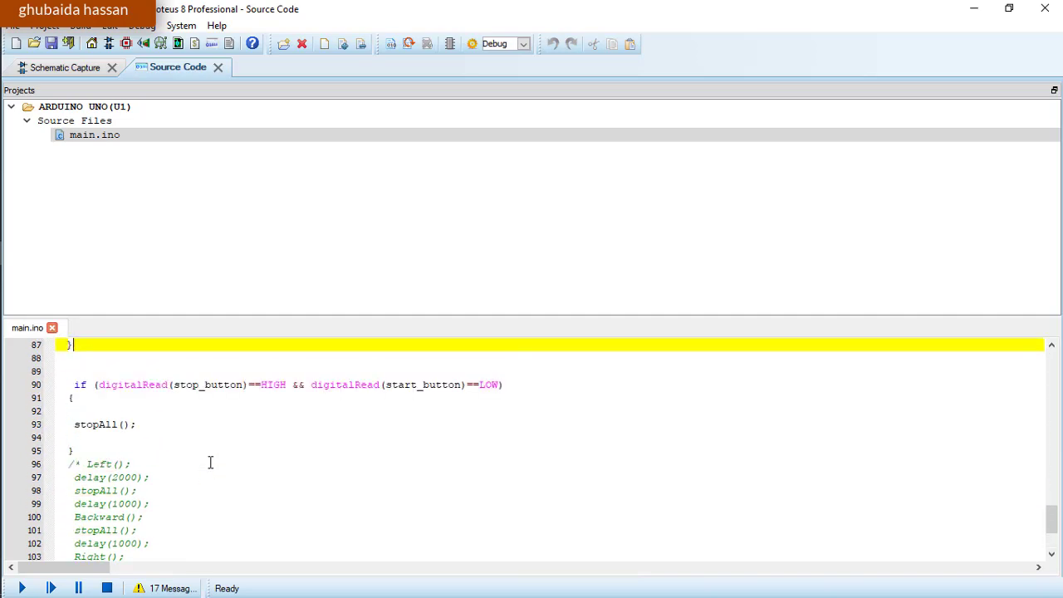
Run the schematic simulation, press remote START, and set the left sensor input to 0
{"action": "left_click", "coordinate": [69, 69]}
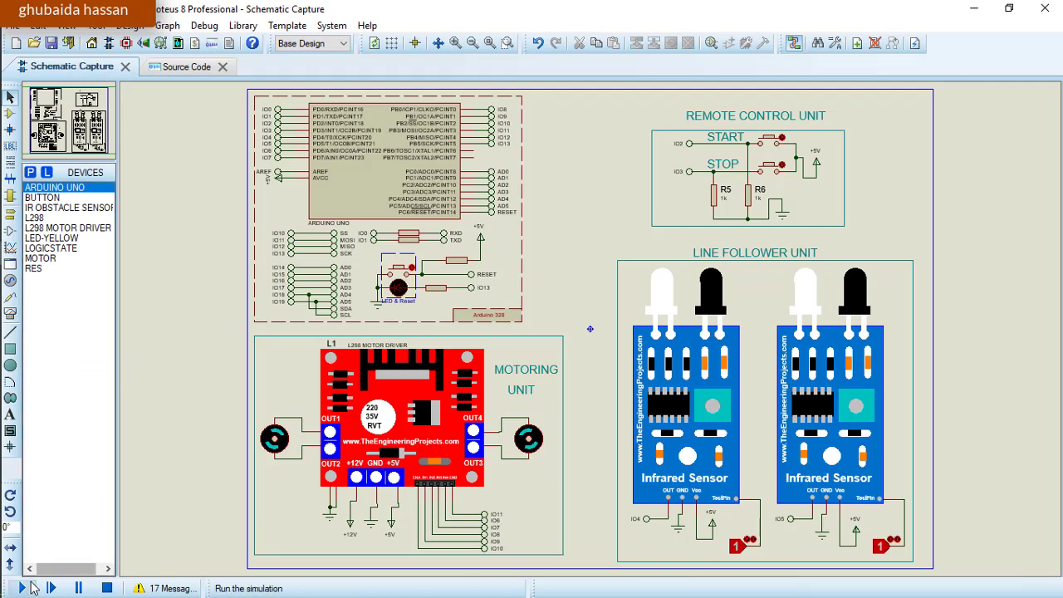
{"action": "left_click", "coordinate": [23, 586]}
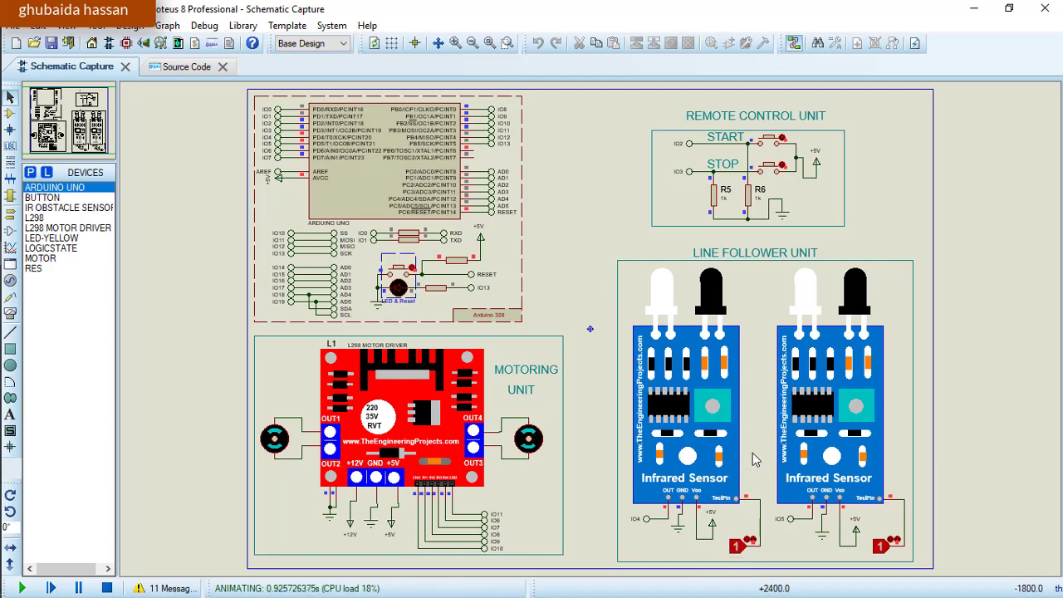
{"action": "left_click", "coordinate": [775, 145]}
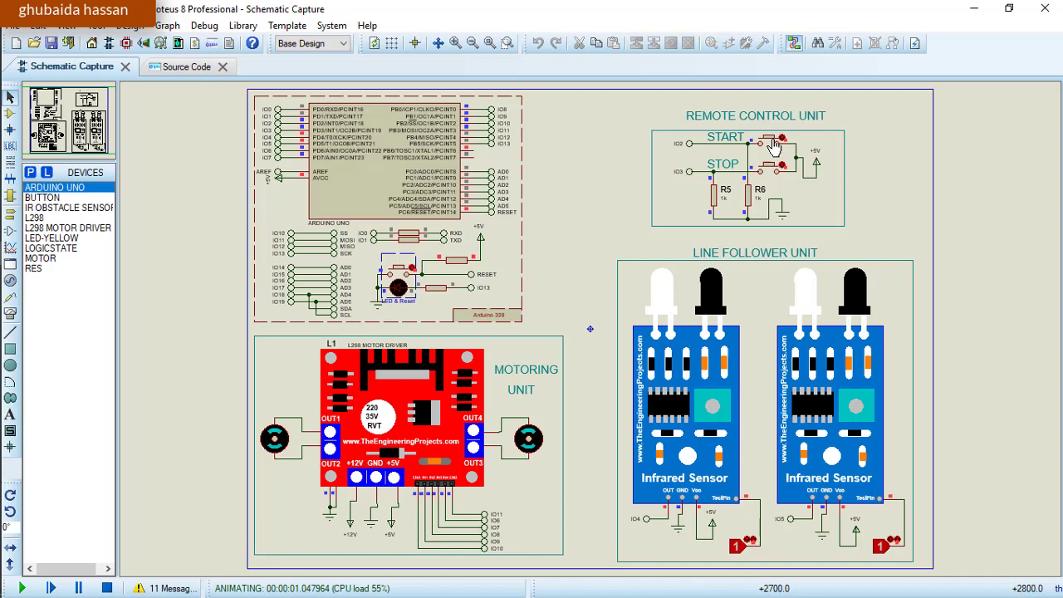
{"action": "left_click", "coordinate": [736, 548]}
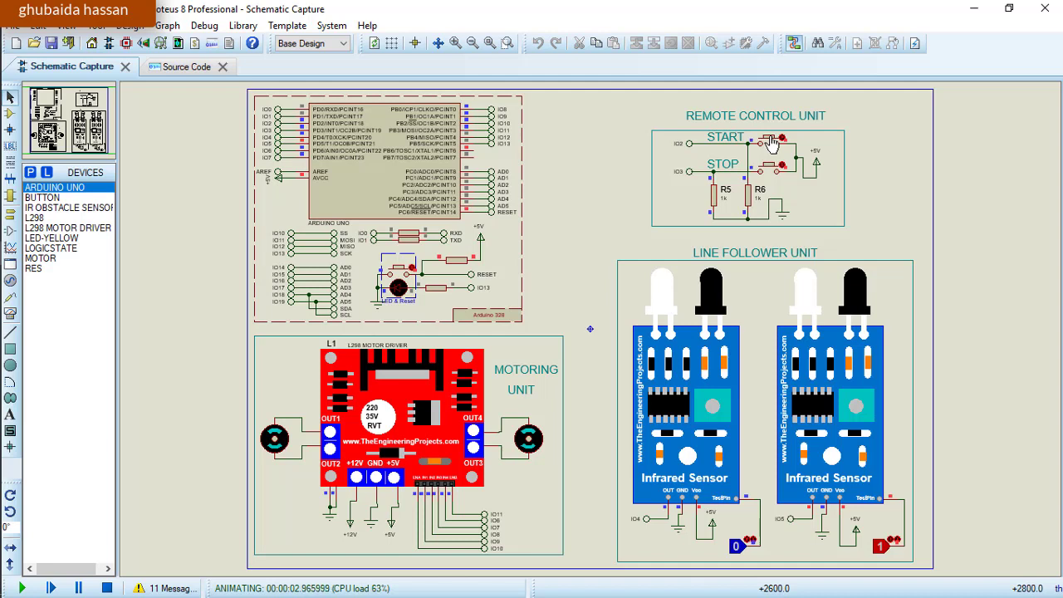
Set the left sensor input back to 1, press START, then halt the motors with STOP twice
{"action": "left_click", "coordinate": [738, 547]}
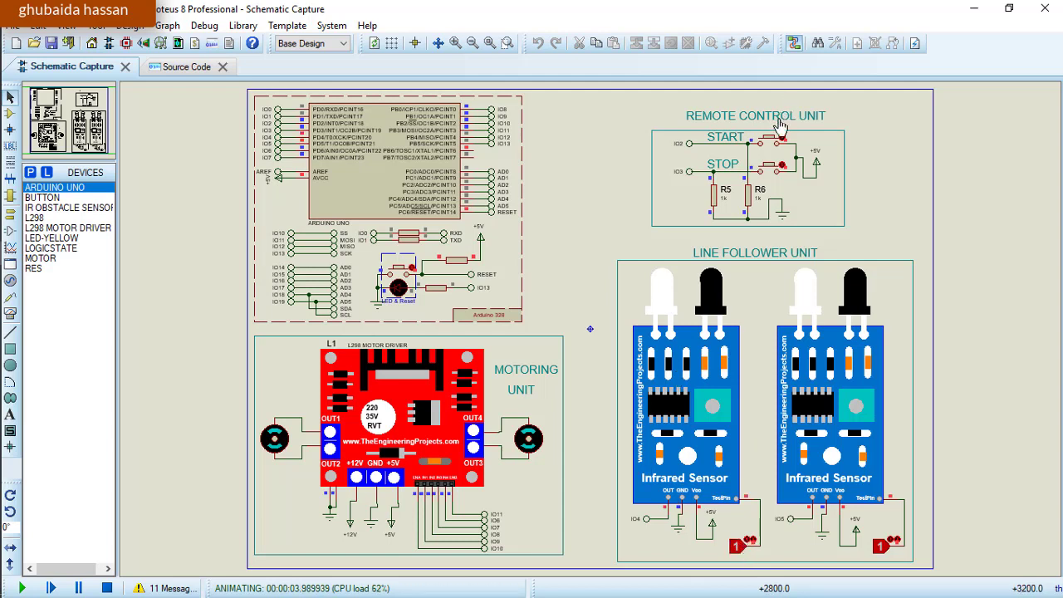
{"action": "left_click", "coordinate": [770, 143]}
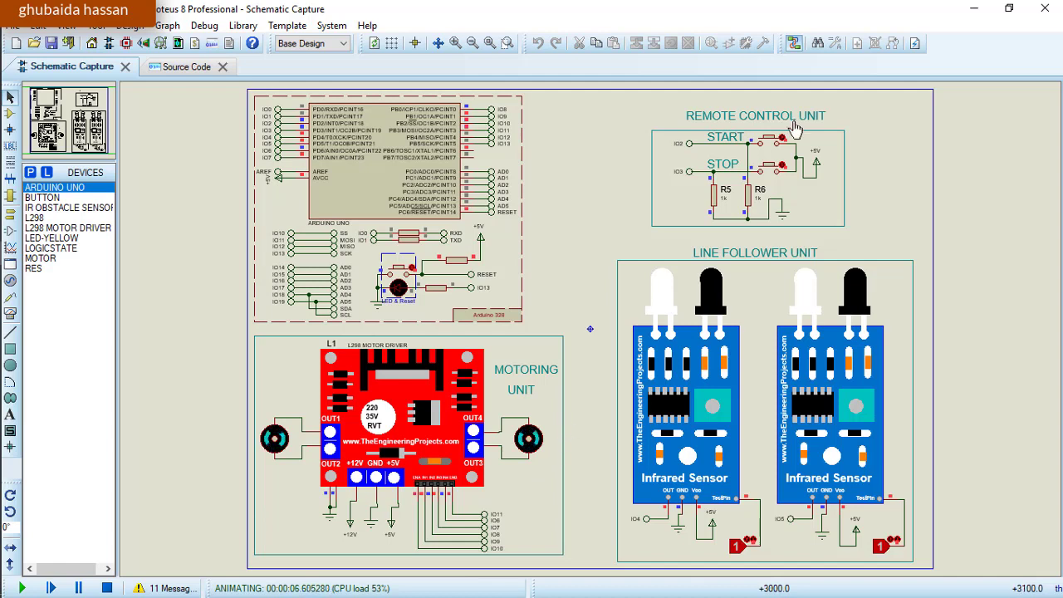
{"action": "left_click", "coordinate": [773, 172]}
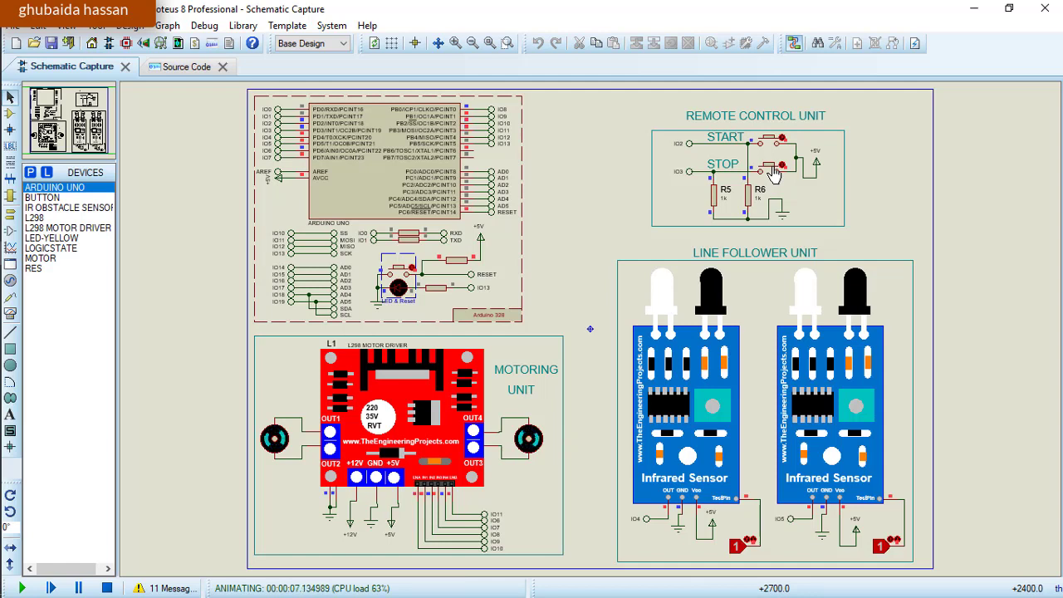
{"action": "left_click", "coordinate": [773, 173]}
Restart the motors with START twice, then press STOP so they stop turning
{"action": "left_click", "coordinate": [772, 141]}
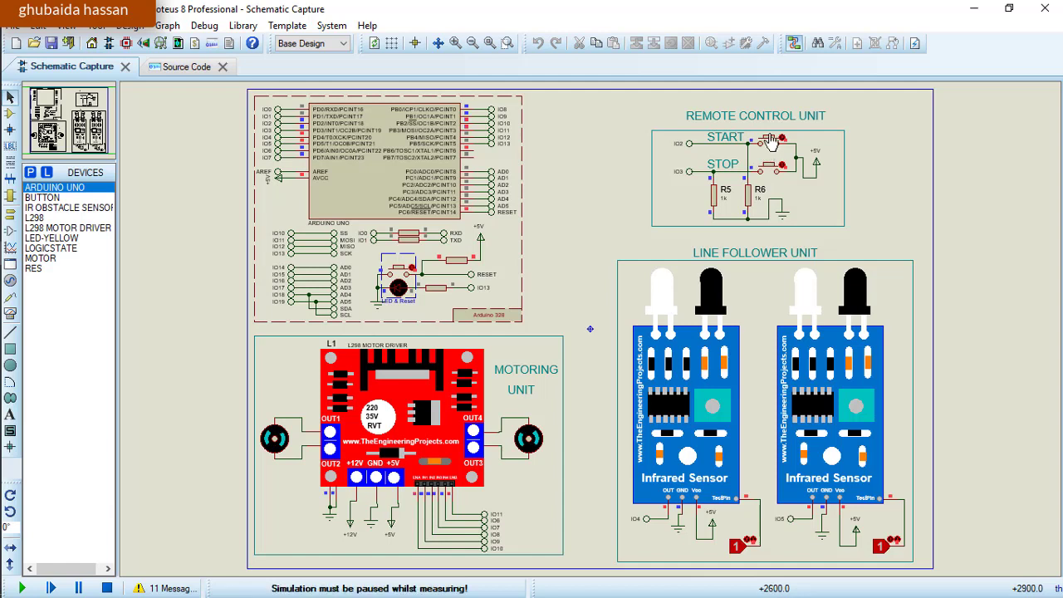
{"action": "left_click", "coordinate": [771, 141]}
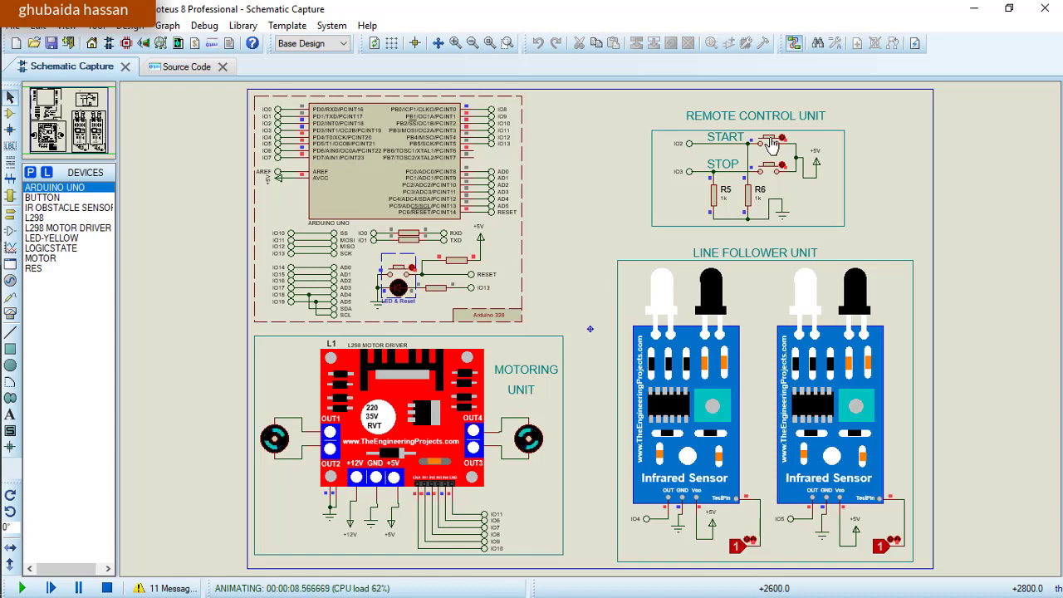
{"action": "left_click", "coordinate": [774, 169]}
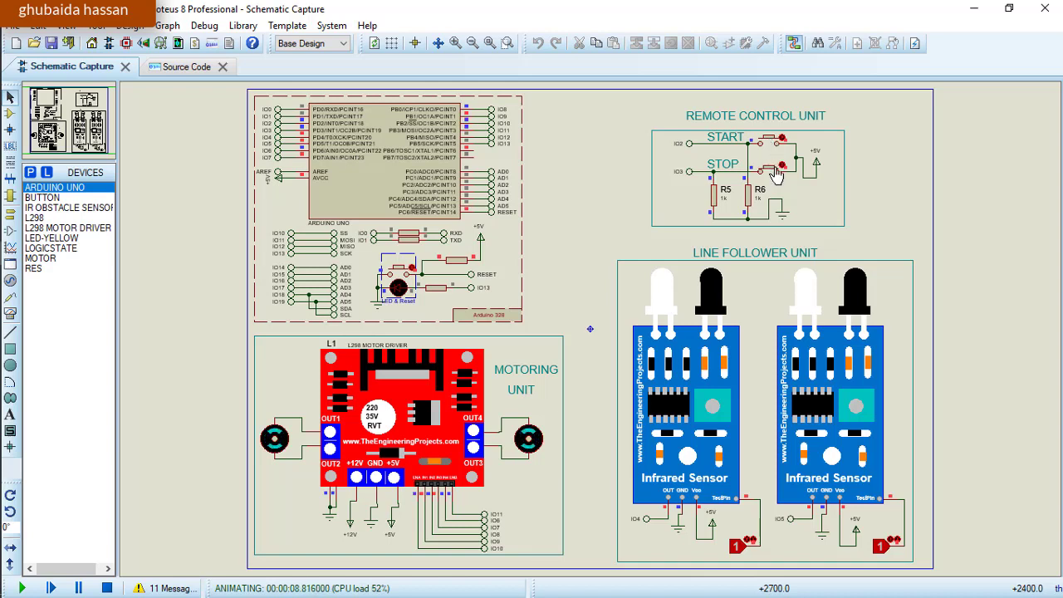